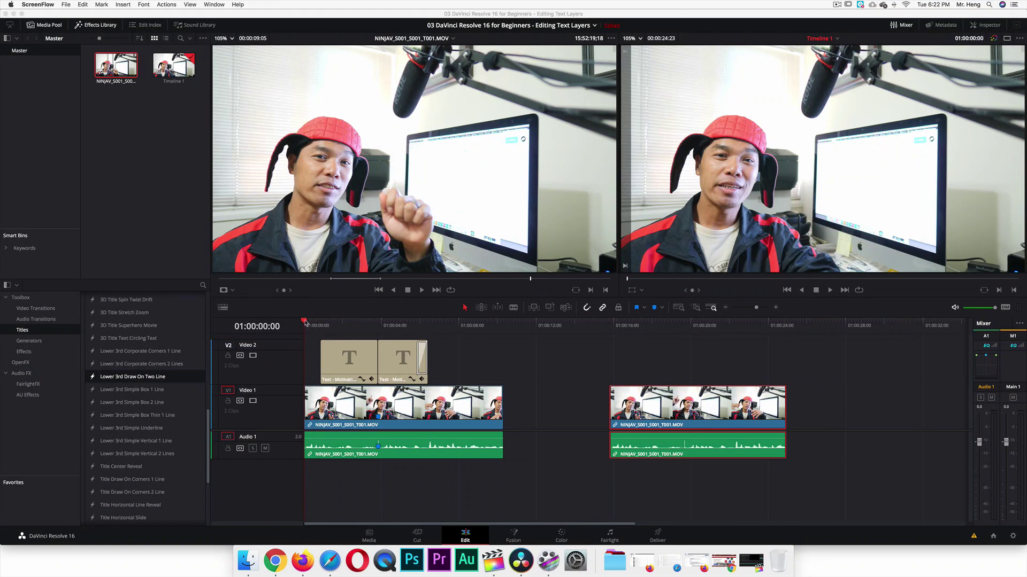
# Bring DaVinci Resolve to the front and play back the timeline
pyautogui.click(361, 481)
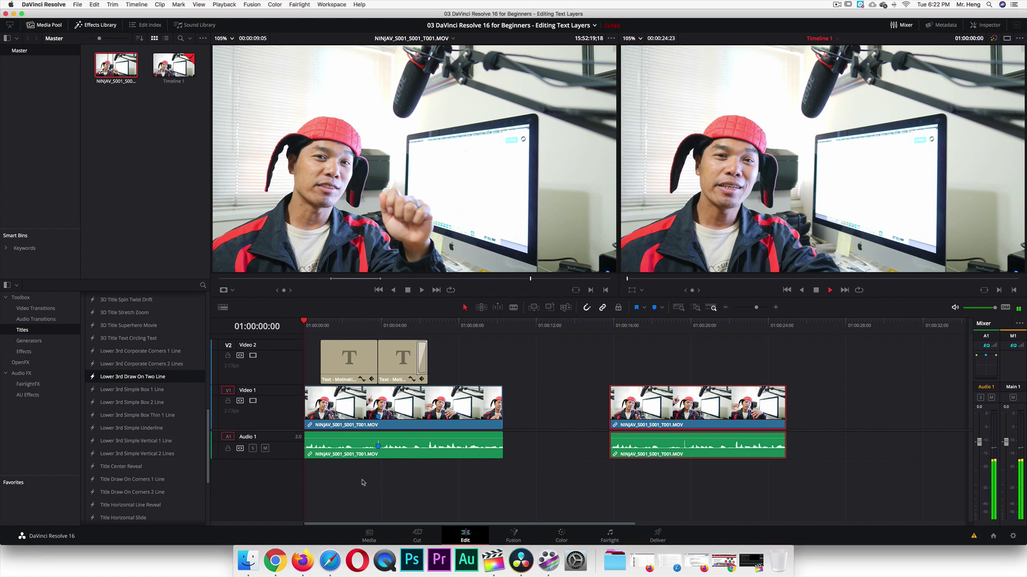
pyautogui.press('space')
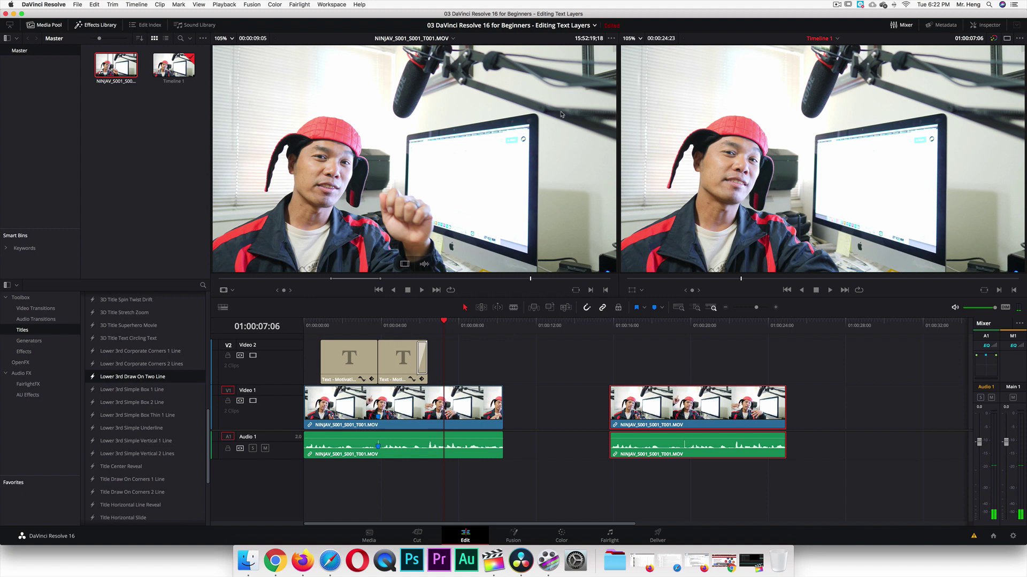
# Show the Inspector panel and reopen the Effects Library
pyautogui.click(984, 25)
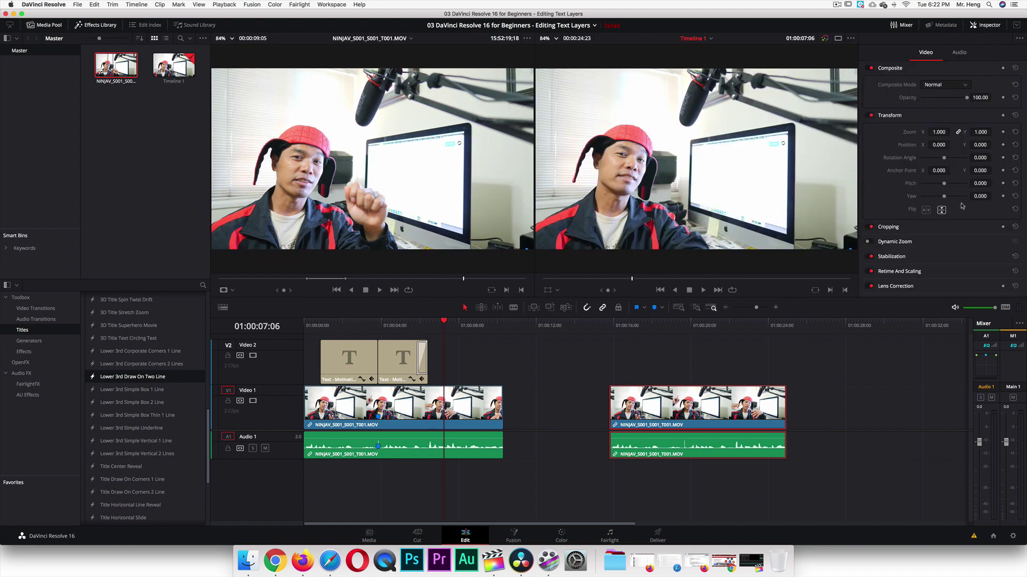
pyautogui.click(99, 25)
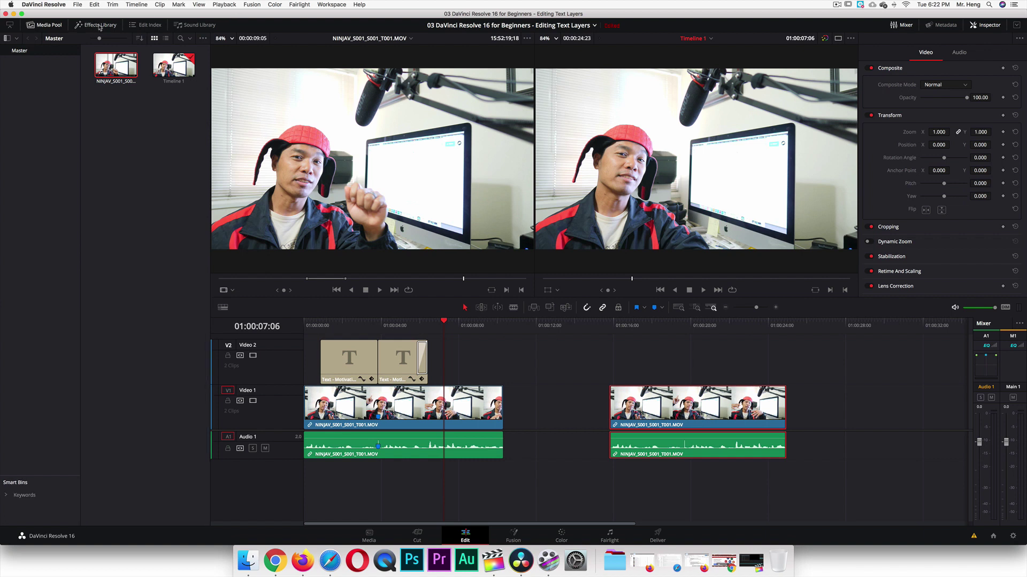
pyautogui.click(100, 26)
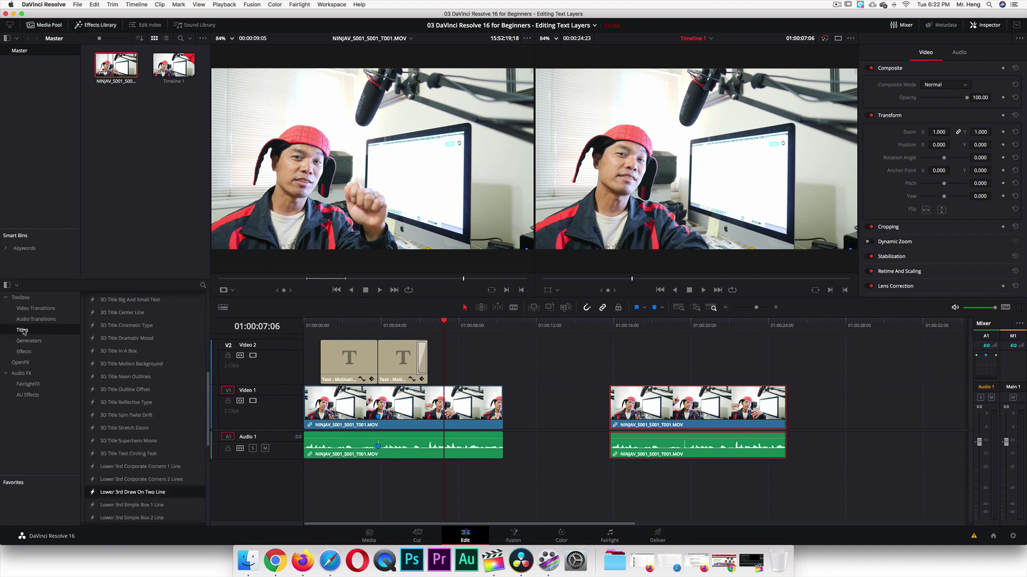
# Place the plain Text title on Video 2 at about 01:00:16
pyautogui.scroll(2, 136, 399)
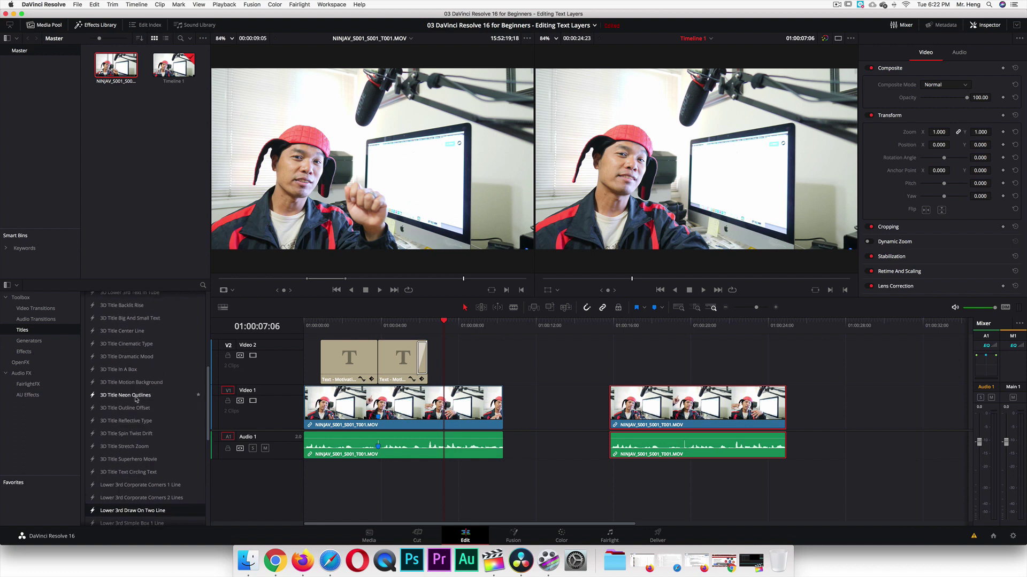
pyautogui.scroll(10, 137, 400)
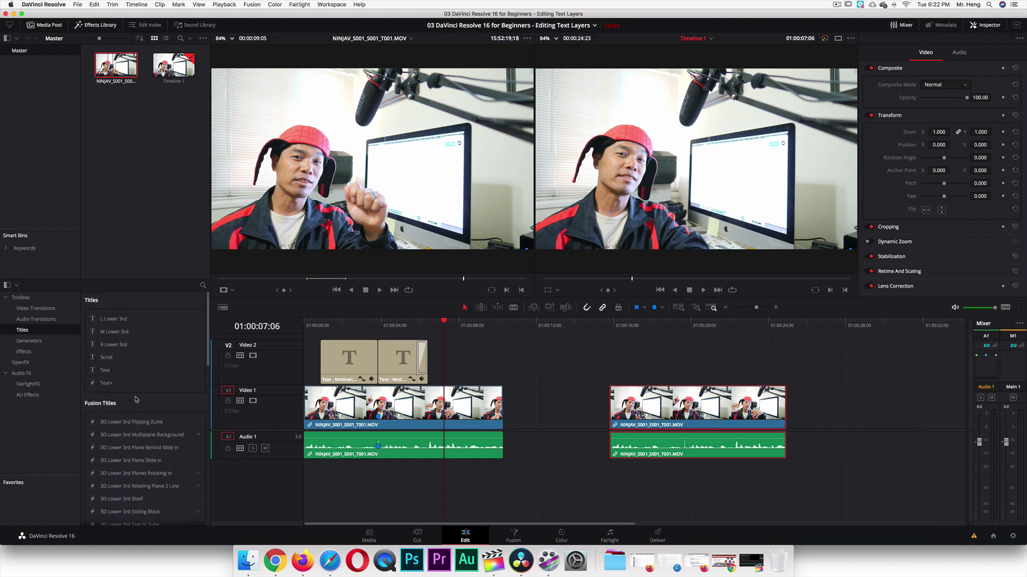
pyautogui.click(104, 370)
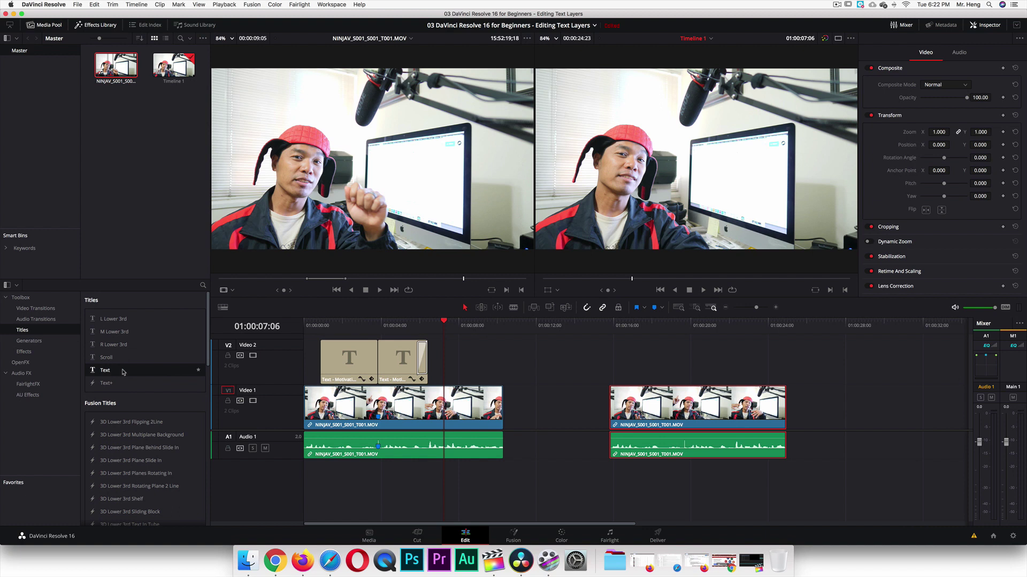
pyautogui.moveTo(182, 370); pyautogui.dragTo(609, 365)
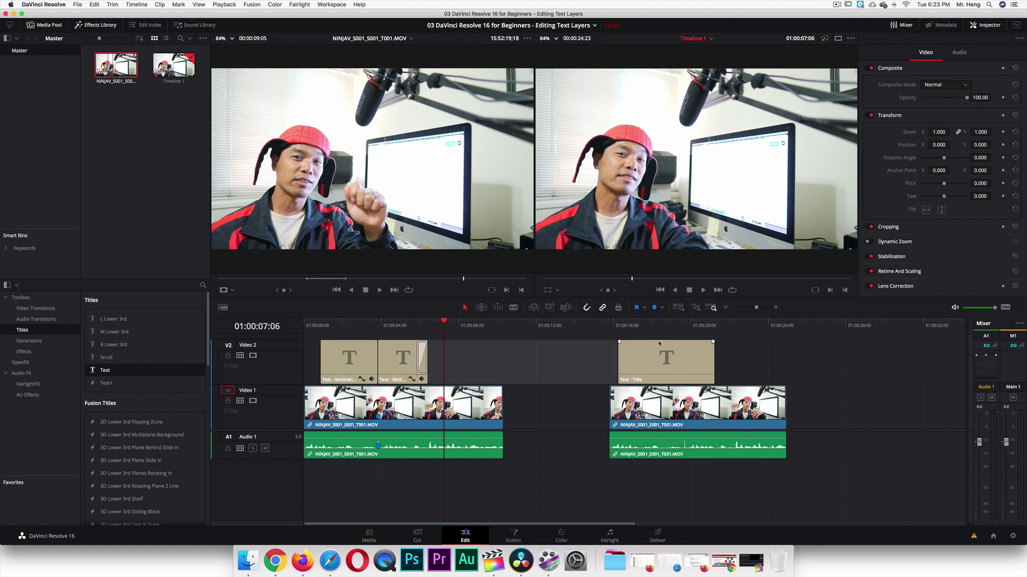
# Select all the title's text and colour it black using the Licorice pencil swatch
pyautogui.click(653, 327)
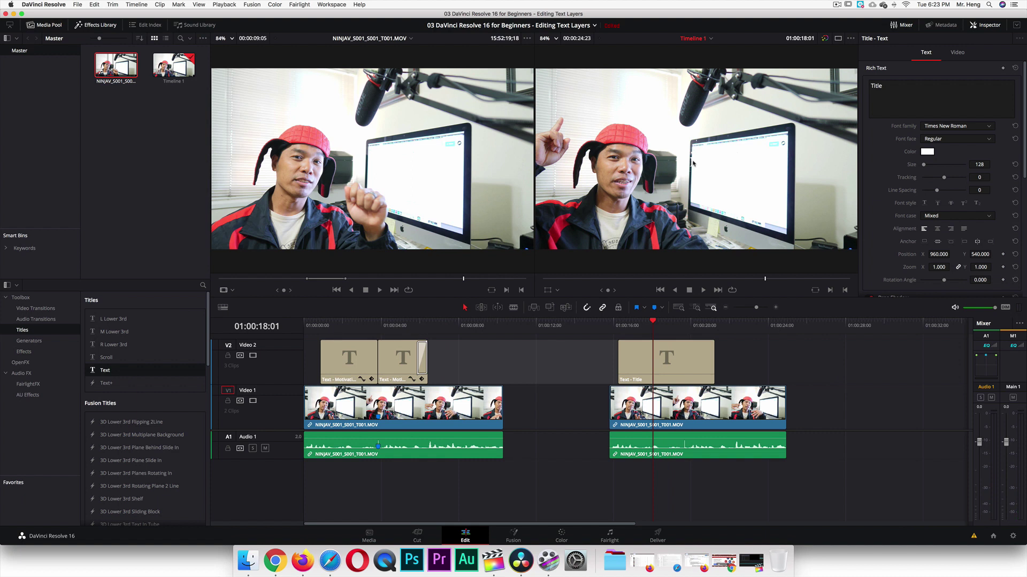
pyautogui.press('super+a')
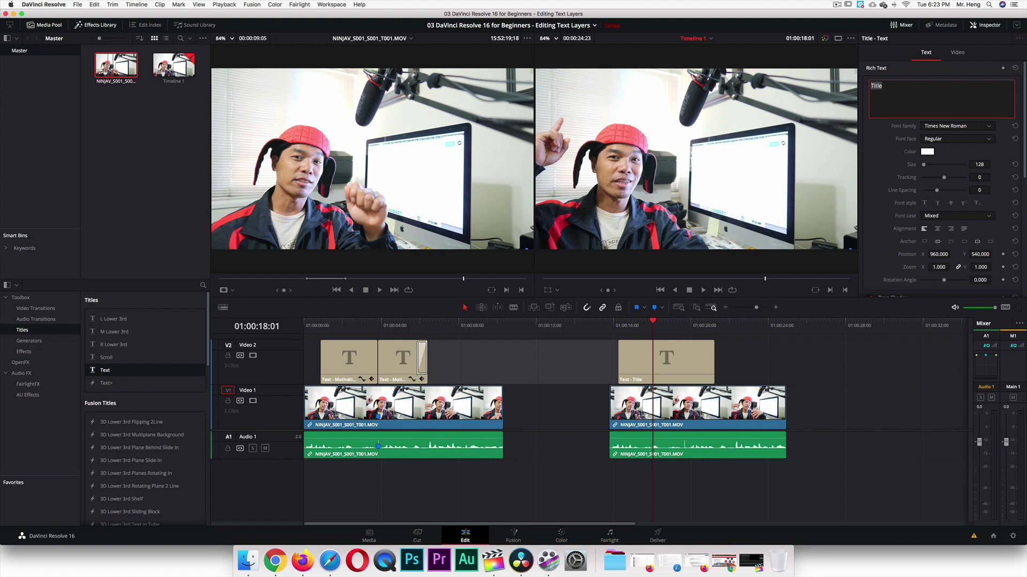
pyautogui.click(927, 152)
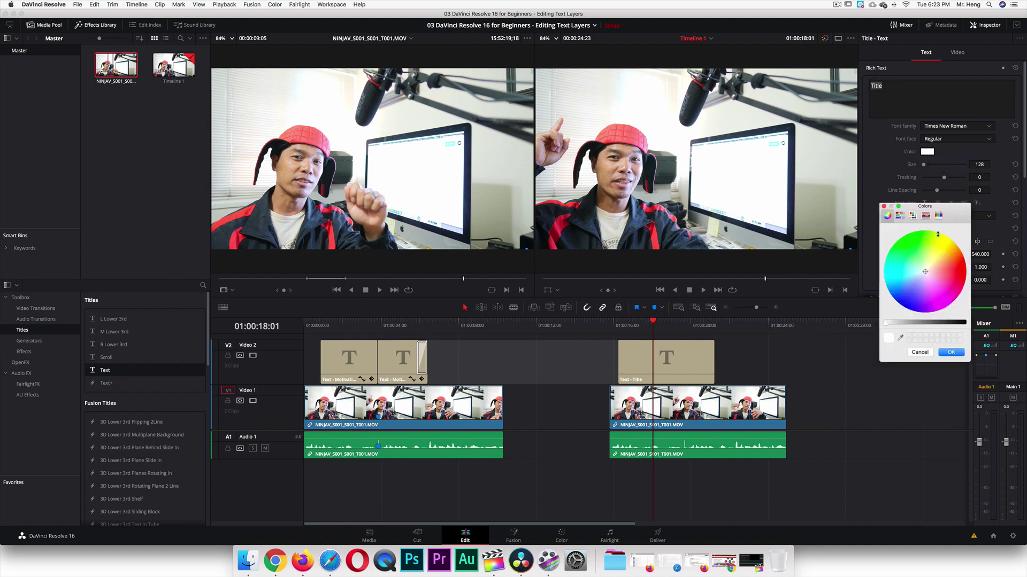
pyautogui.click(938, 216)
pyautogui.click(883, 254)
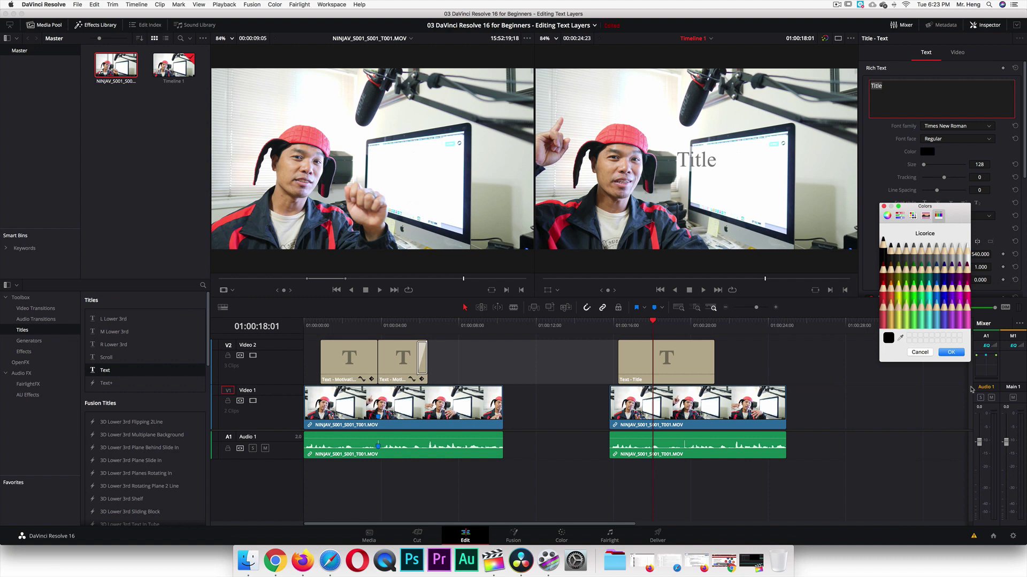
pyautogui.click(953, 353)
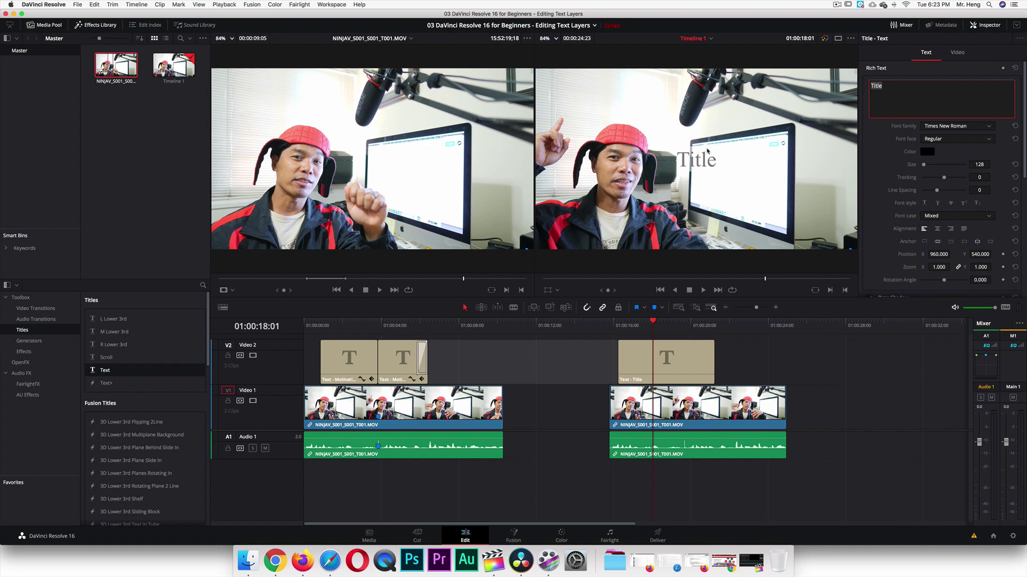
# Set the title font to Stencil Regular and enlarge it to size 307
pyautogui.click(942, 128)
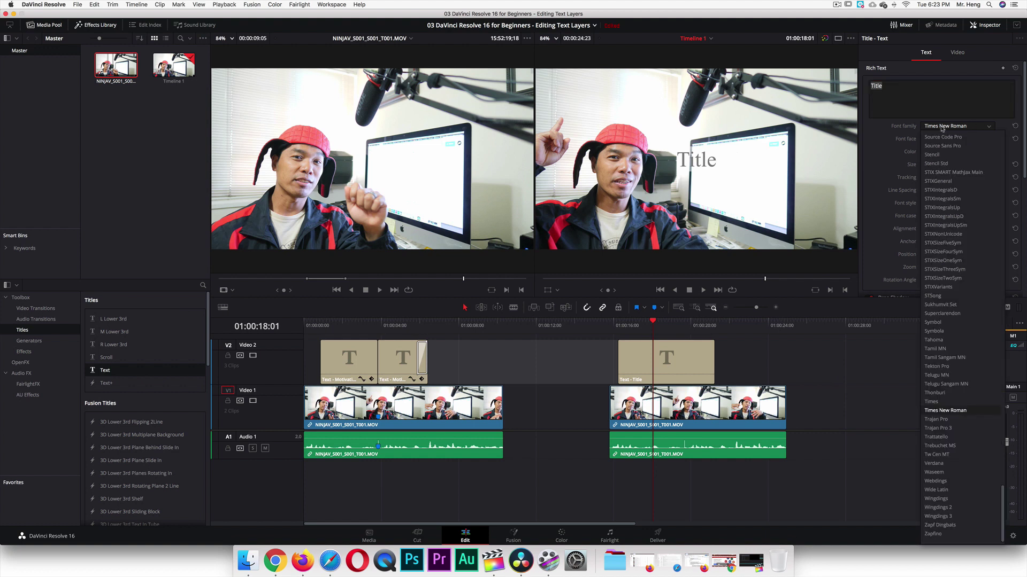
pyautogui.click(934, 154)
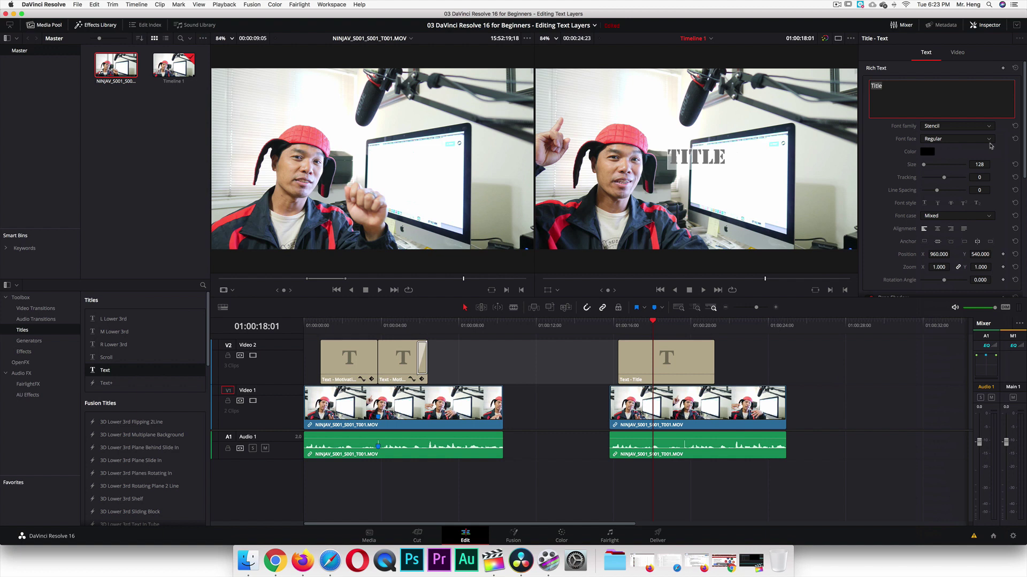
pyautogui.click(952, 139)
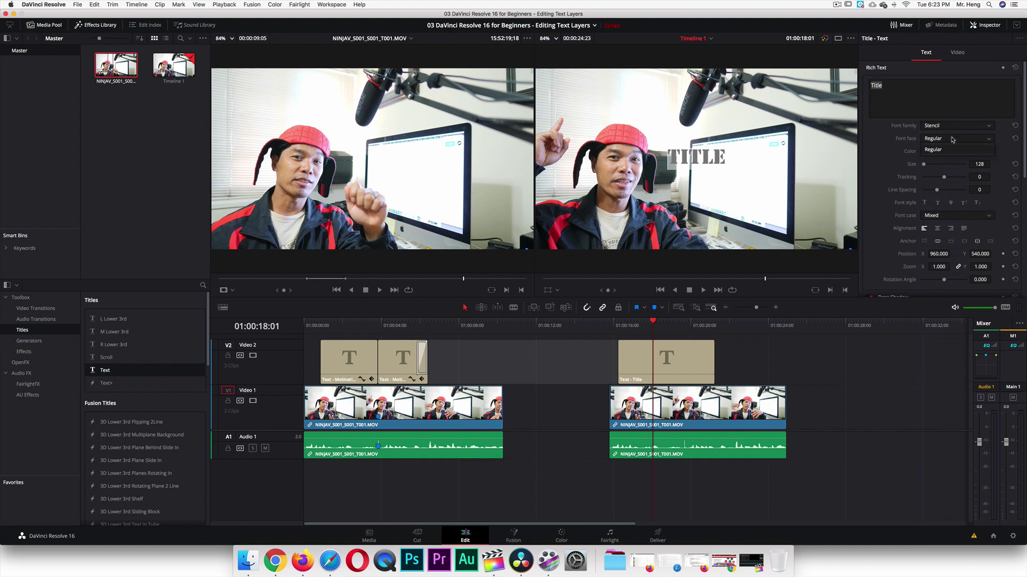
pyautogui.click(956, 150)
pyautogui.moveTo(925, 166); pyautogui.dragTo(946, 192)
# Add 'Line 2' as a second line and reduce line spacing to 40
pyautogui.press('Return')
pyautogui.write('Line 2')
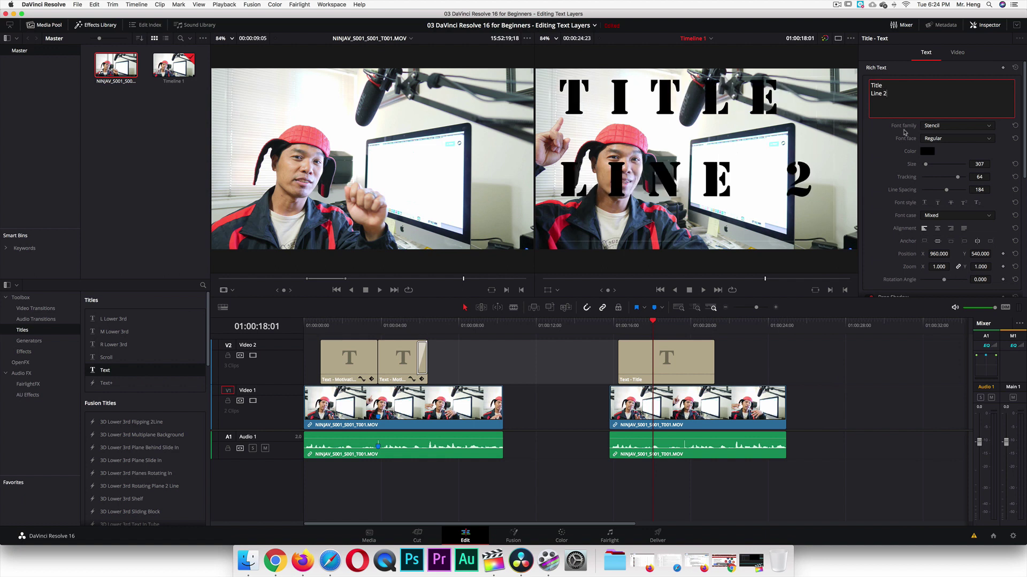
pyautogui.moveTo(946, 192); pyautogui.dragTo(939, 191)
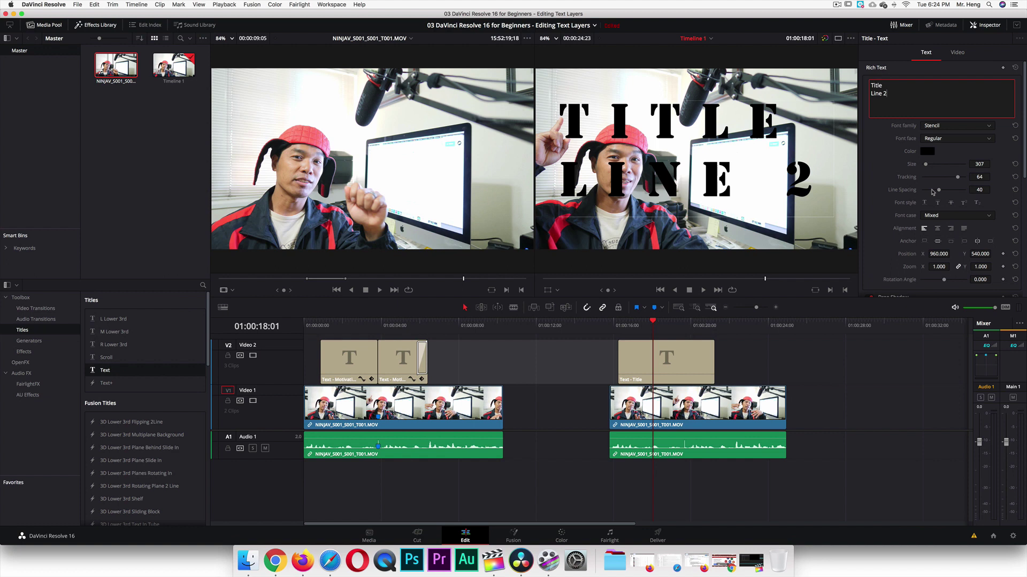
# Centre-align the title, shrink it to size 116 with tracking 7, and position it at 488, 918
pyautogui.click(938, 229)
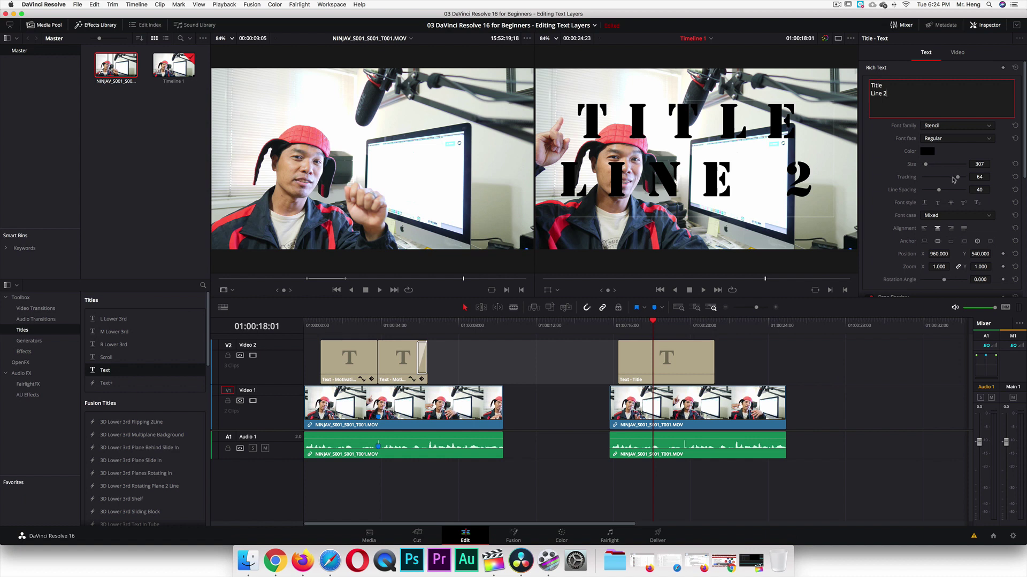
pyautogui.moveTo(953, 180); pyautogui.dragTo(935, 193)
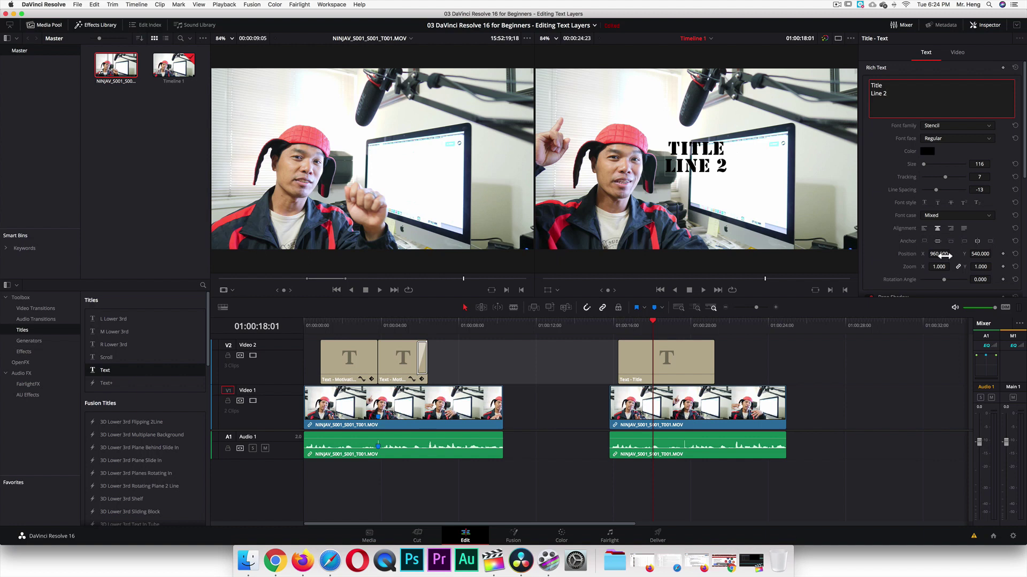
pyautogui.moveTo(945, 256); pyautogui.dragTo(904, 256)
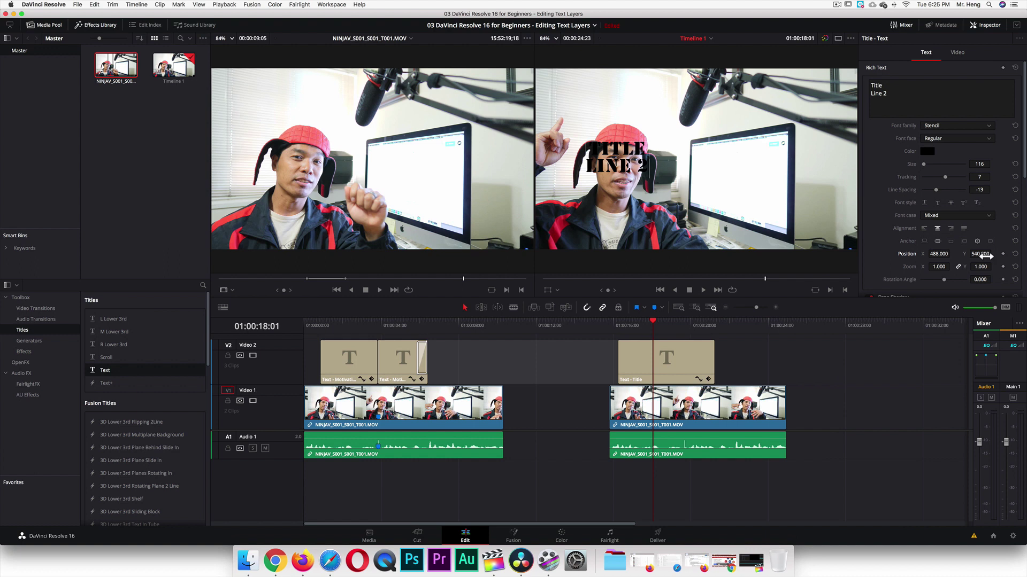
pyautogui.moveTo(987, 257)
pyautogui.mouseDown()
pyautogui.moveTo(971, 254)
pyautogui.moveTo(1011, 254)
pyautogui.moveTo(984, 253)
pyautogui.mouseUp()
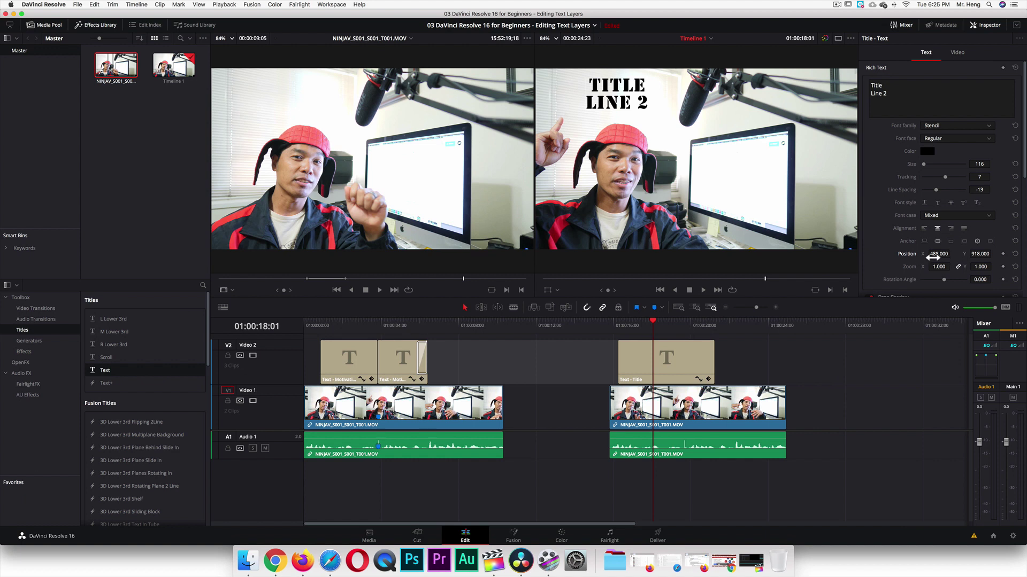
# Tilt the title to a rotation angle of 3.130
pyautogui.scroll(-5, 897, 242)
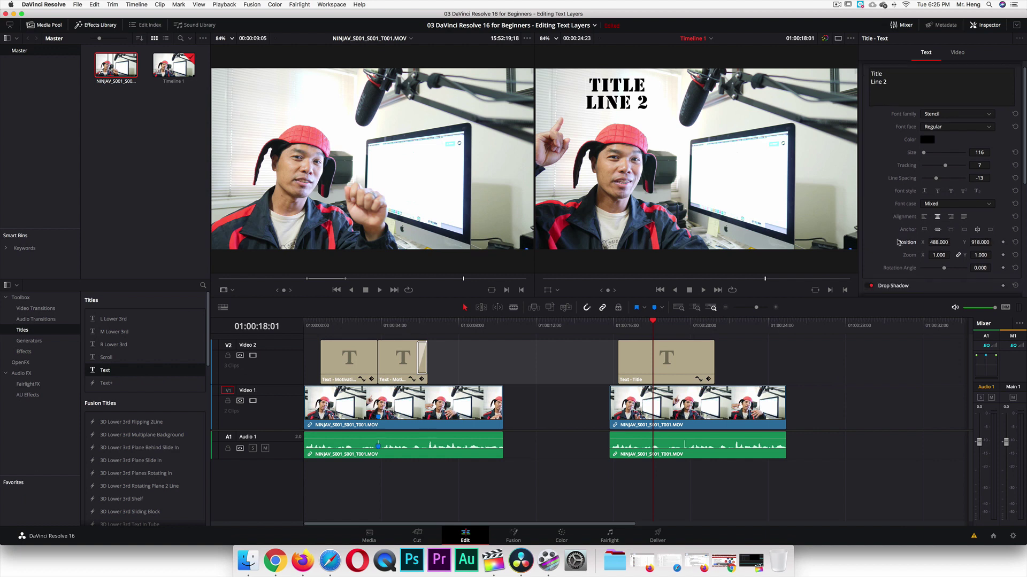
pyautogui.scroll(-2, 898, 242)
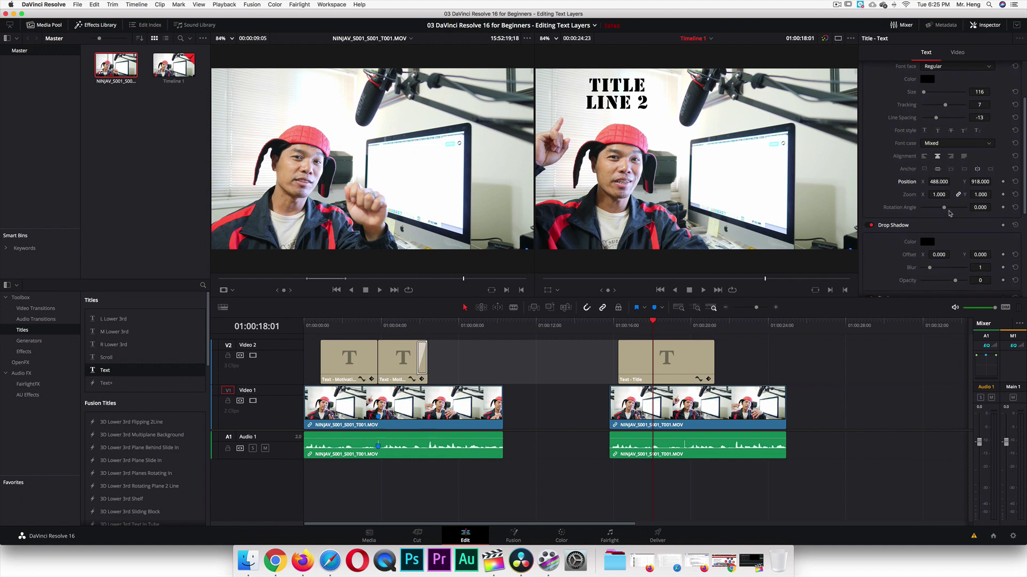
pyautogui.moveTo(945, 210); pyautogui.dragTo(943, 211)
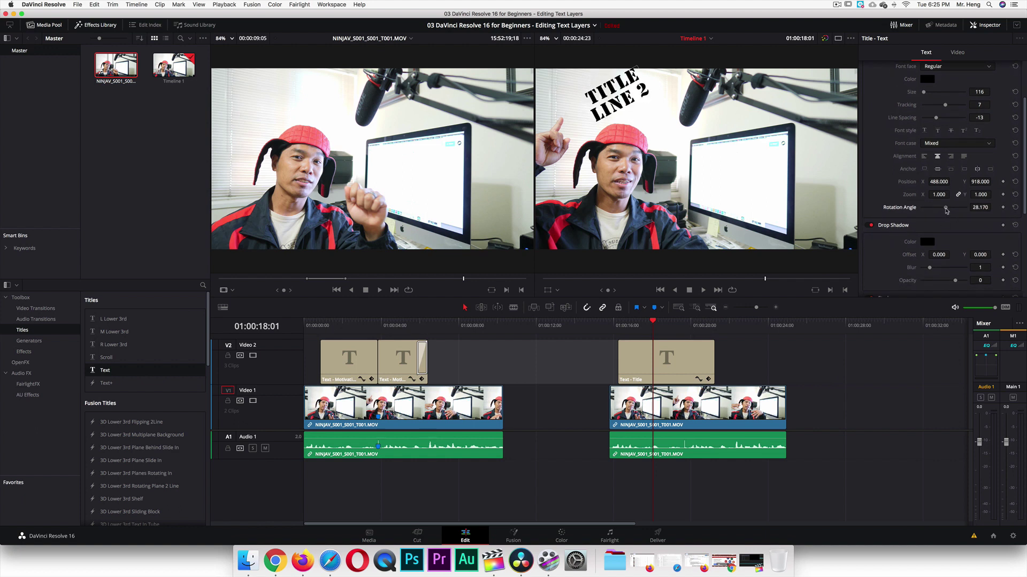
pyautogui.moveTo(946, 211)
pyautogui.mouseDown()
pyautogui.moveTo(940, 220)
pyautogui.moveTo(944, 210)
pyautogui.mouseUp()
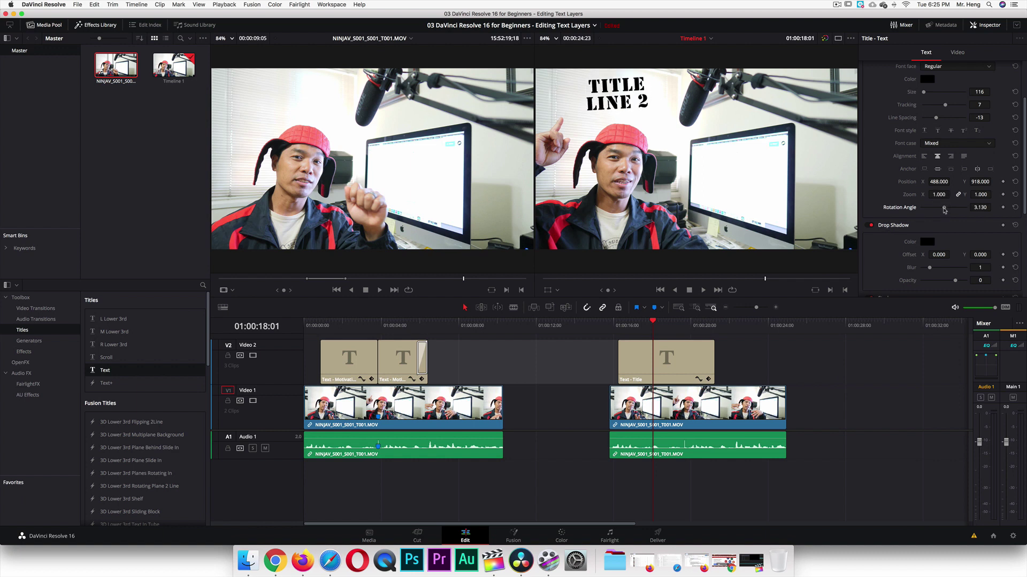
# Give the drop shadow Clover green colour, offset 8, -3, blur 100 and opacity 74
pyautogui.click(928, 243)
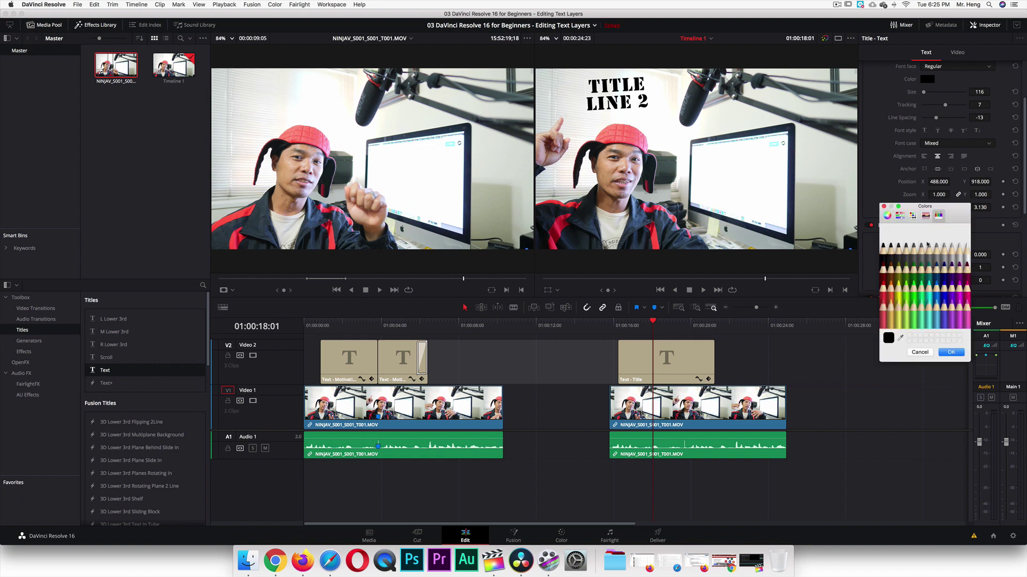
pyautogui.click(914, 278)
pyautogui.click(951, 352)
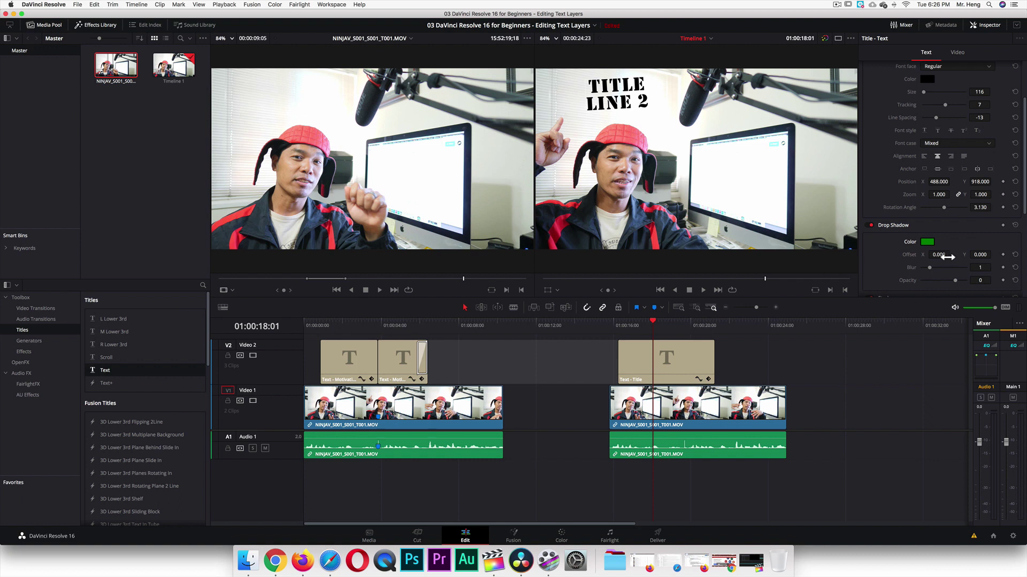
pyautogui.moveTo(945, 257); pyautogui.dragTo(957, 257)
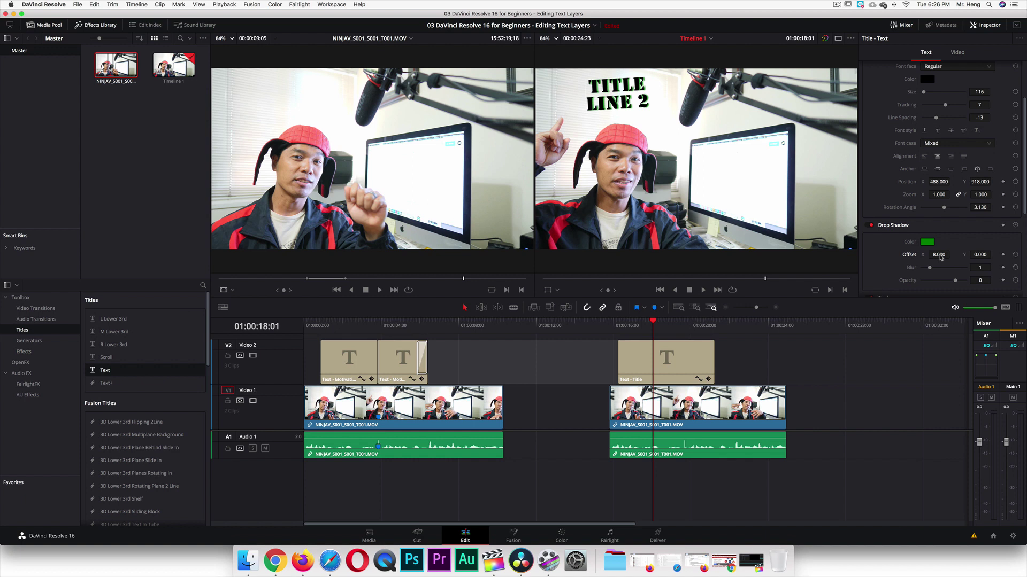
pyautogui.moveTo(980, 255); pyautogui.dragTo(991, 256)
pyautogui.moveTo(929, 268)
pyautogui.mouseDown()
pyautogui.moveTo(954, 271)
pyautogui.moveTo(918, 270)
pyautogui.moveTo(967, 271)
pyautogui.moveTo(932, 283)
pyautogui.moveTo(967, 283)
pyautogui.moveTo(951, 284)
pyautogui.moveTo(959, 281)
pyautogui.mouseUp()
# Outline the text with a Maraschino red stroke of size 3
pyautogui.scroll(-5, 909, 225)
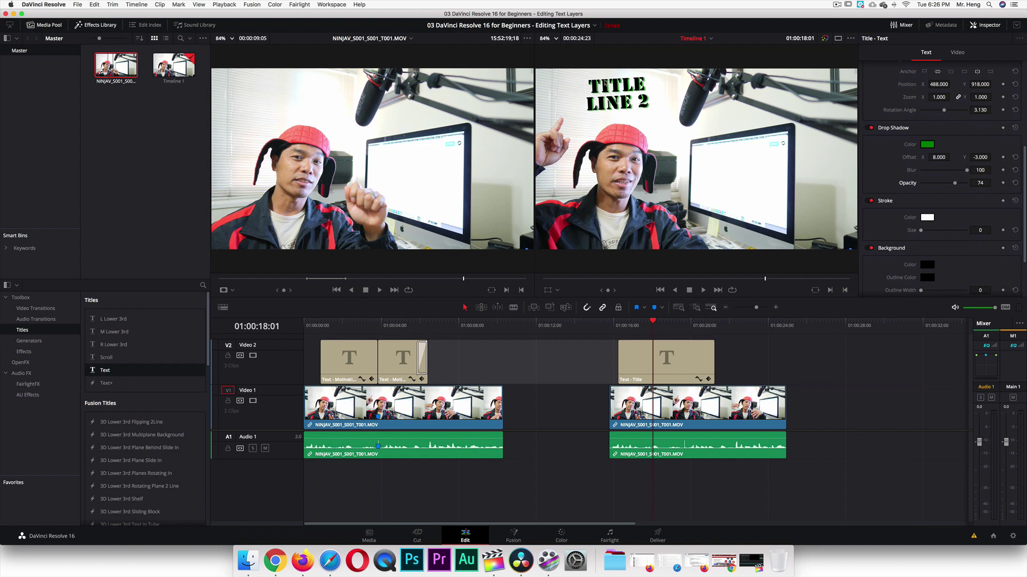
pyautogui.click(927, 218)
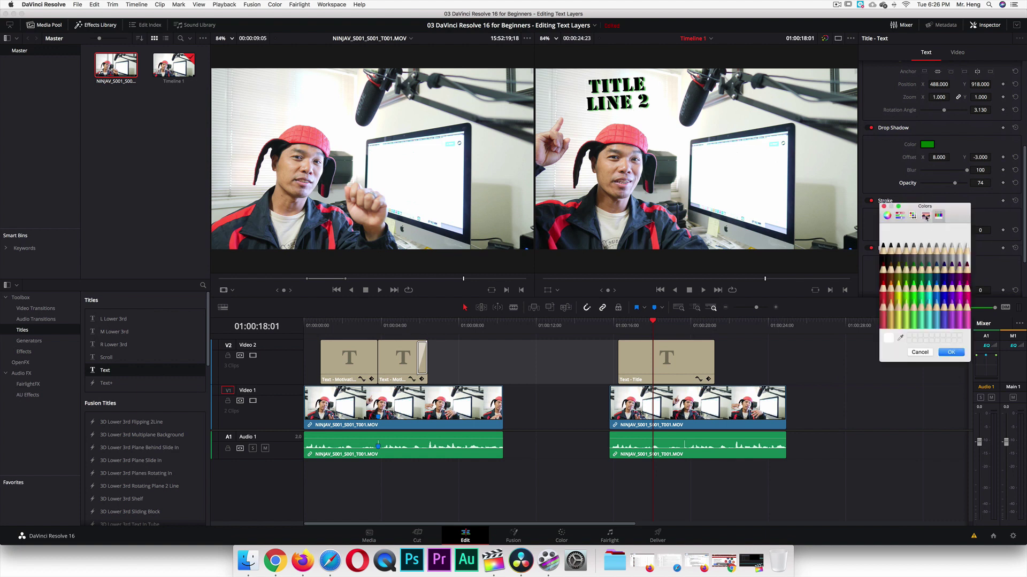
pyautogui.click(883, 305)
pyautogui.click(950, 352)
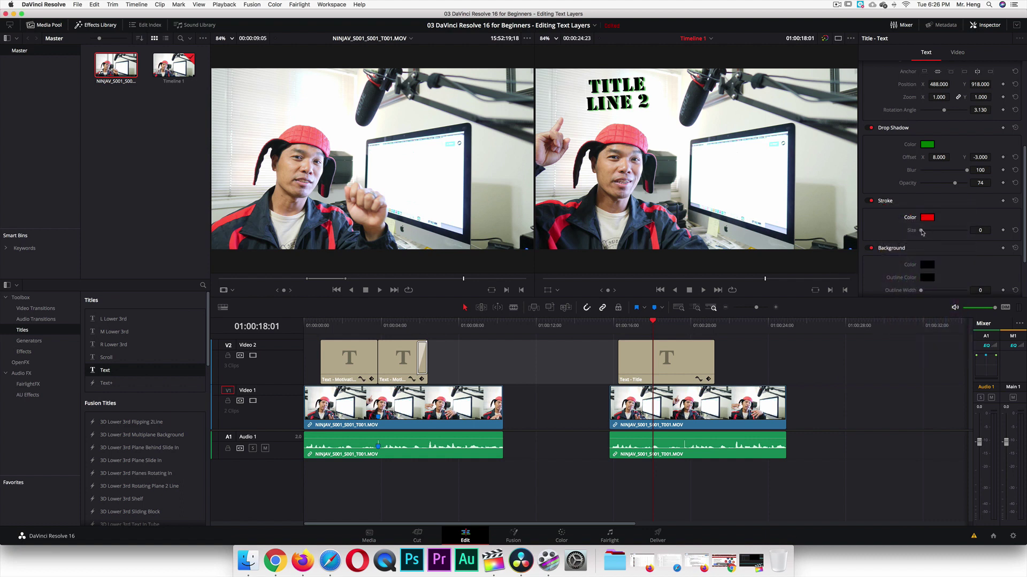
pyautogui.moveTo(921, 231); pyautogui.dragTo(929, 232)
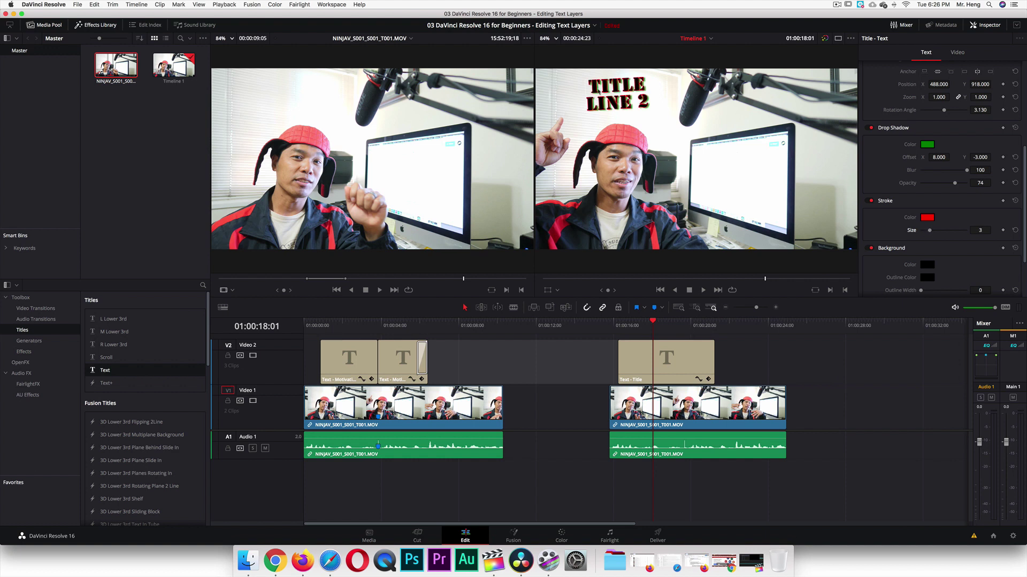
# Add a Sky blue background box behind the title, width and height 0.226
pyautogui.scroll(-4, 906, 159)
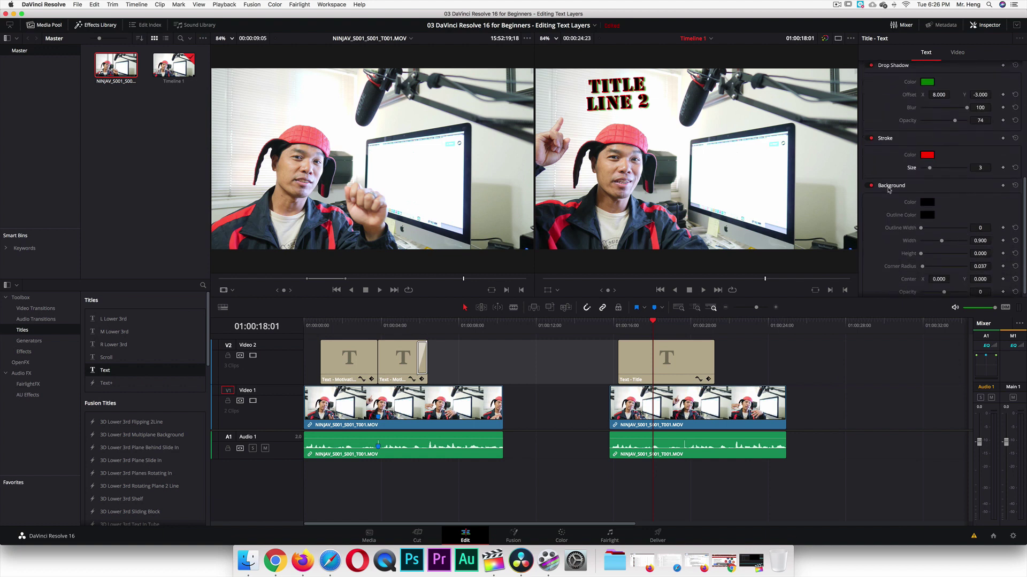
pyautogui.scroll(-1, 925, 198)
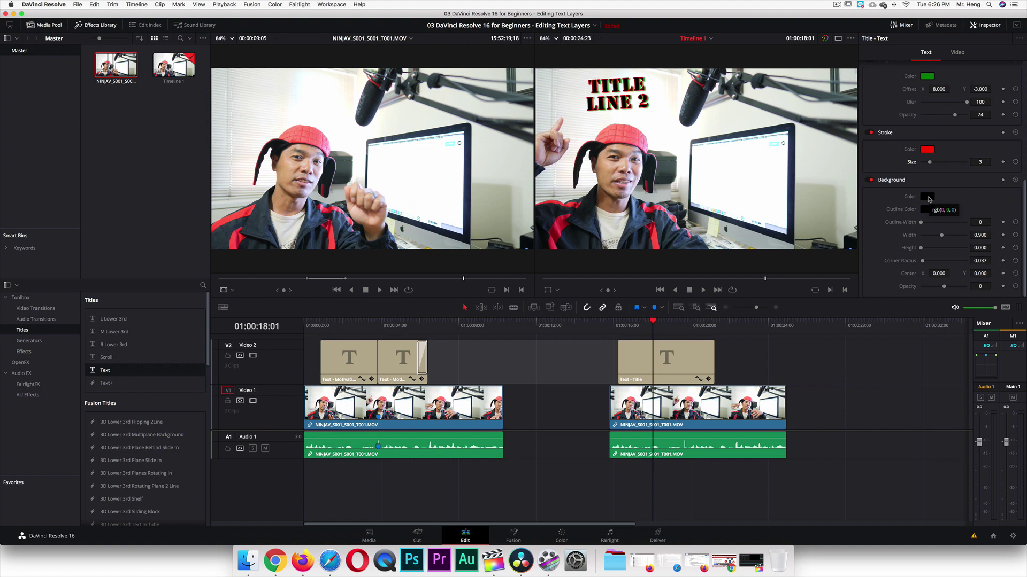
pyautogui.click(928, 198)
pyautogui.click(935, 308)
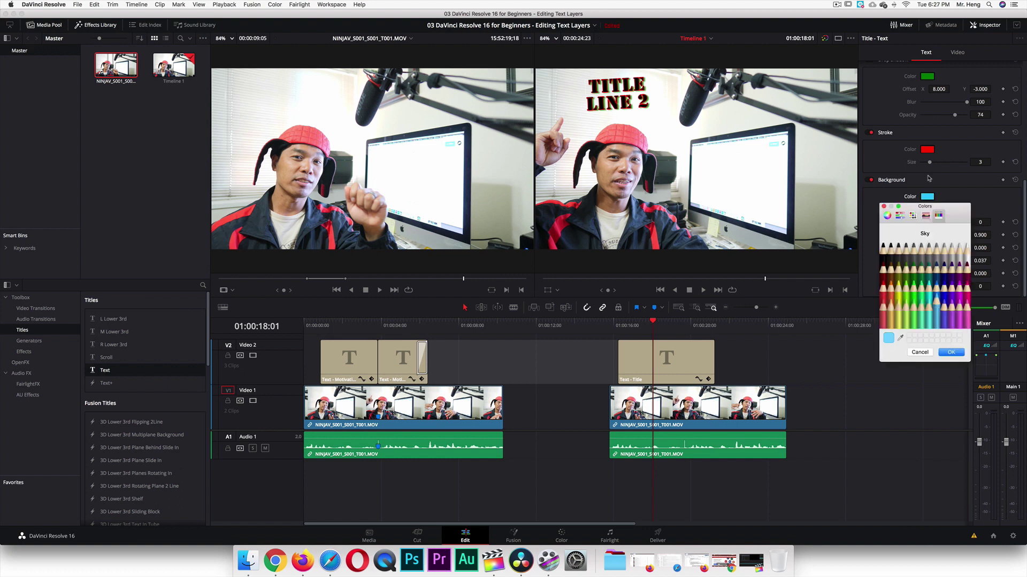
pyautogui.click(951, 352)
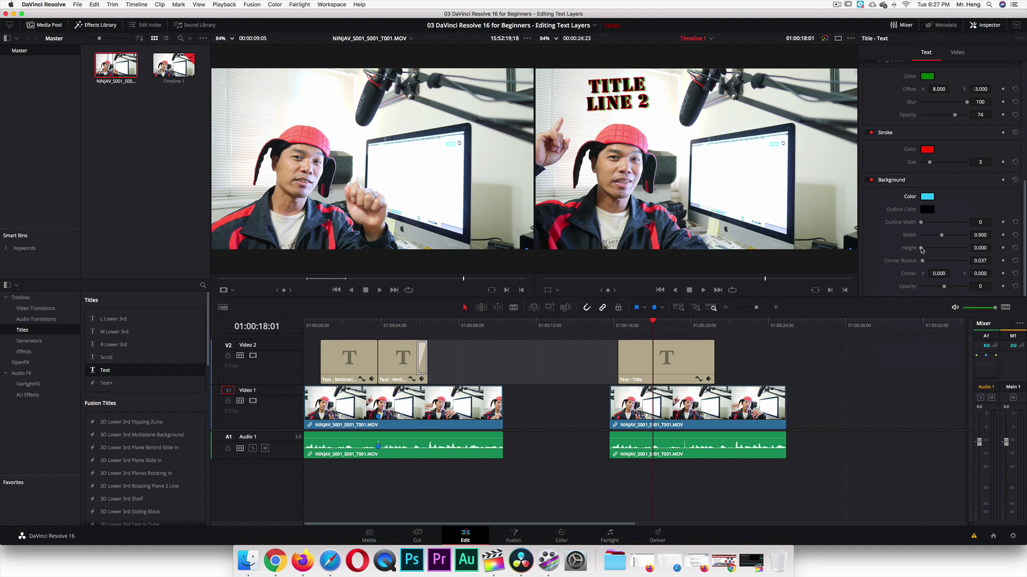
pyautogui.moveTo(921, 248)
pyautogui.mouseDown()
pyautogui.moveTo(939, 238)
pyautogui.moveTo(926, 239)
pyautogui.mouseUp()
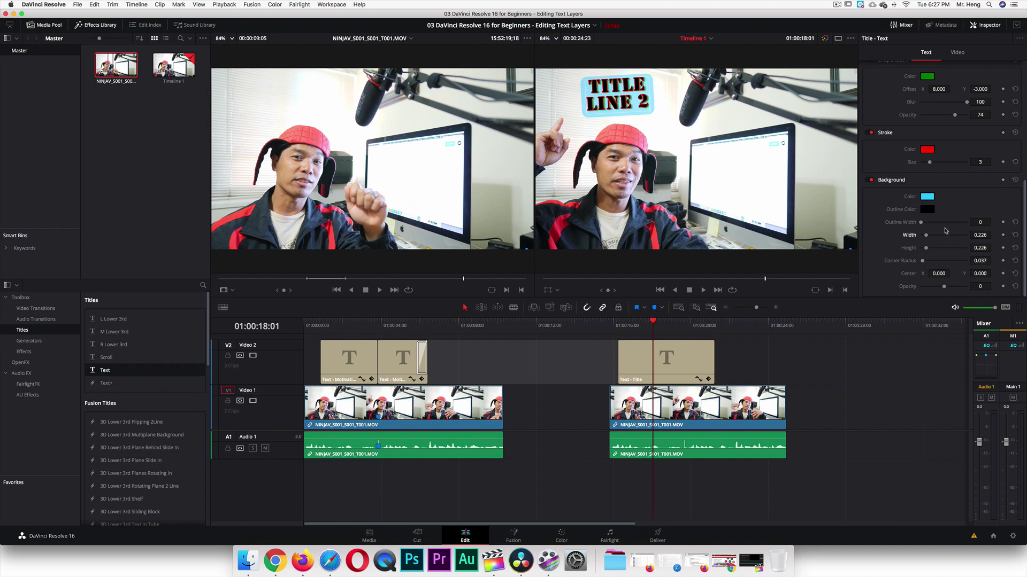
pyautogui.scroll(10, 927, 174)
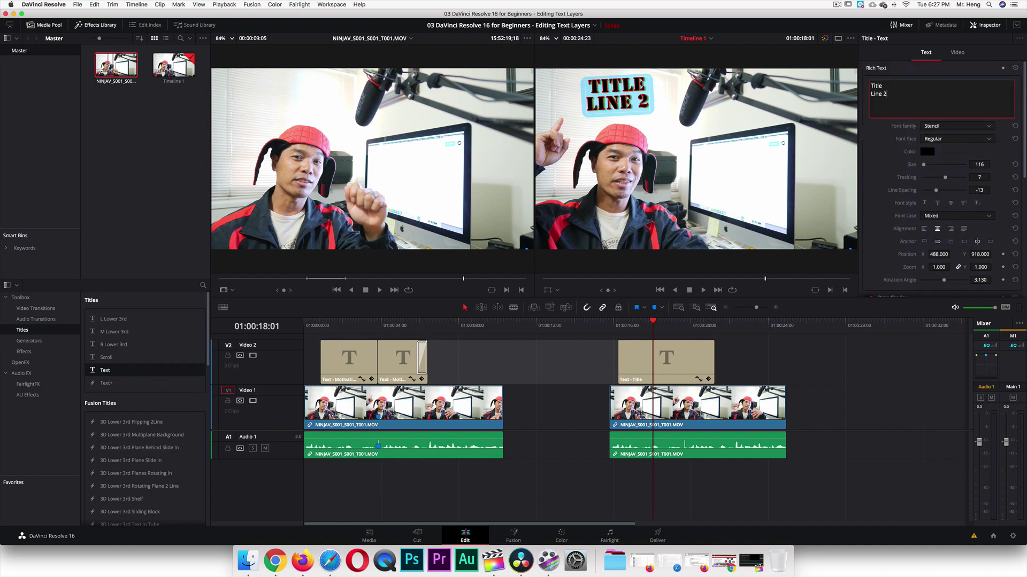
pyautogui.moveTo(892, 96); pyautogui.dragTo(870, 83)
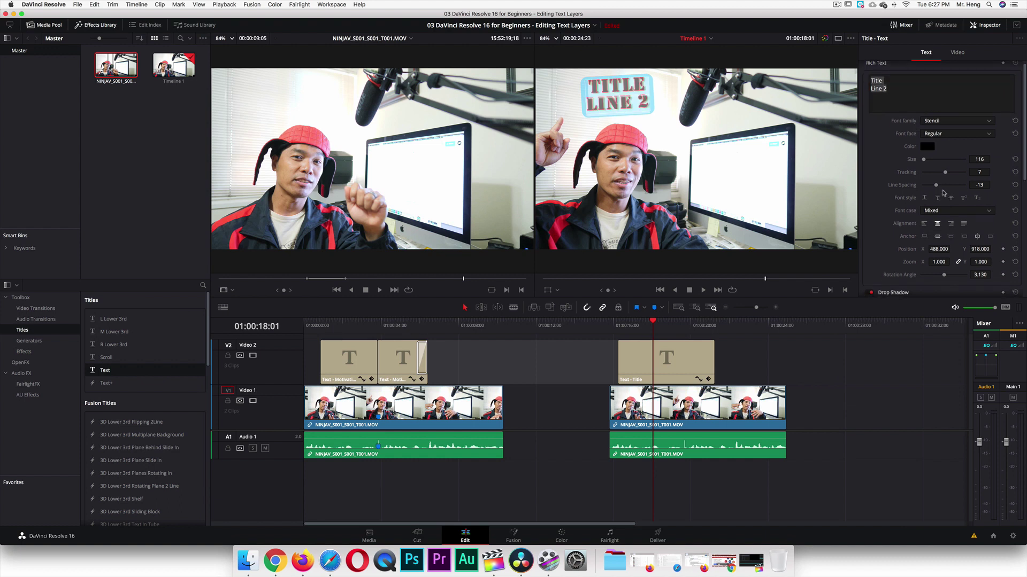
pyautogui.scroll(-1, 941, 194)
pyautogui.scroll(-5, 945, 191)
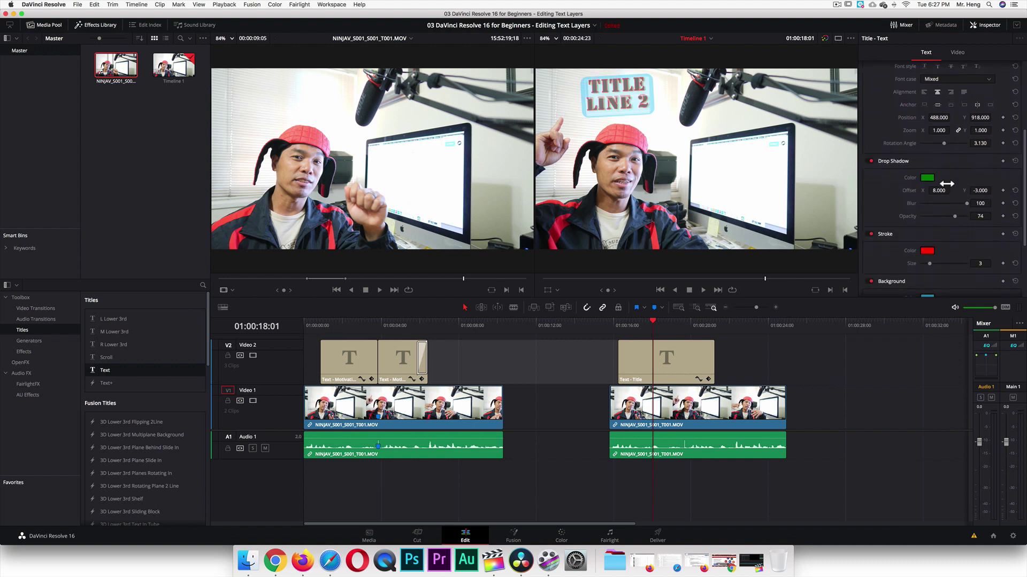
pyautogui.click(704, 145)
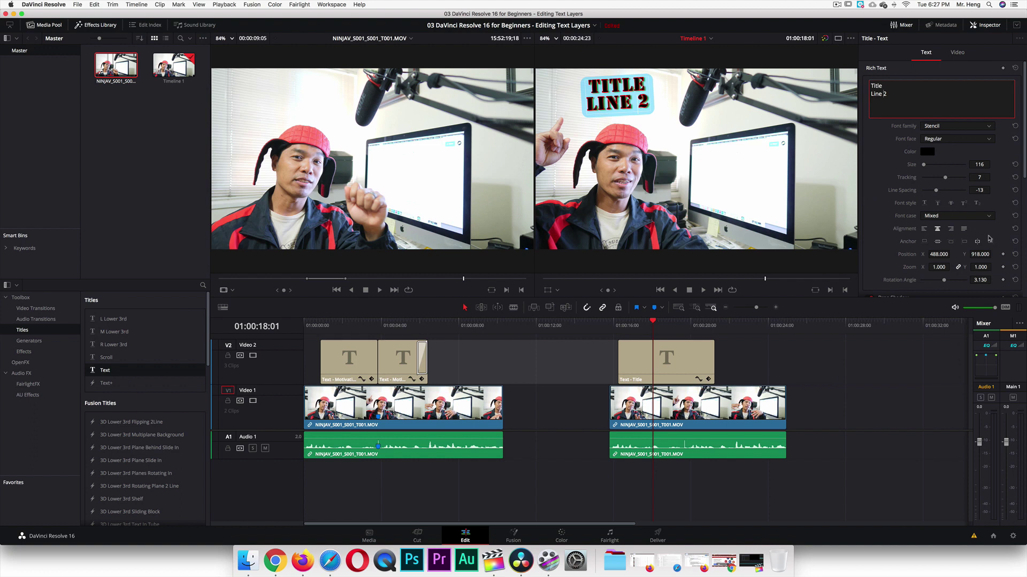
pyautogui.scroll(-5, 989, 238)
pyautogui.scroll(-3, 989, 239)
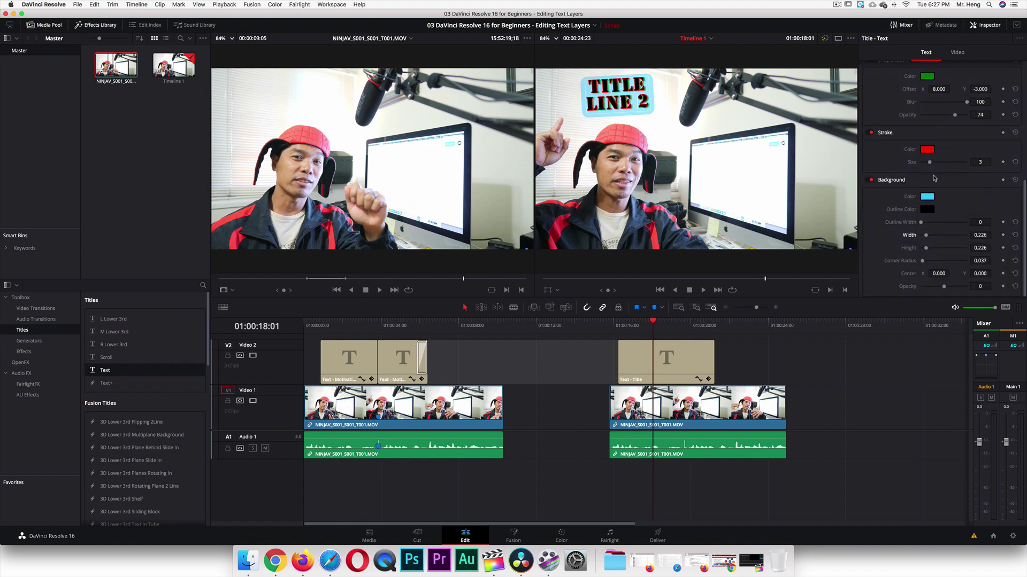